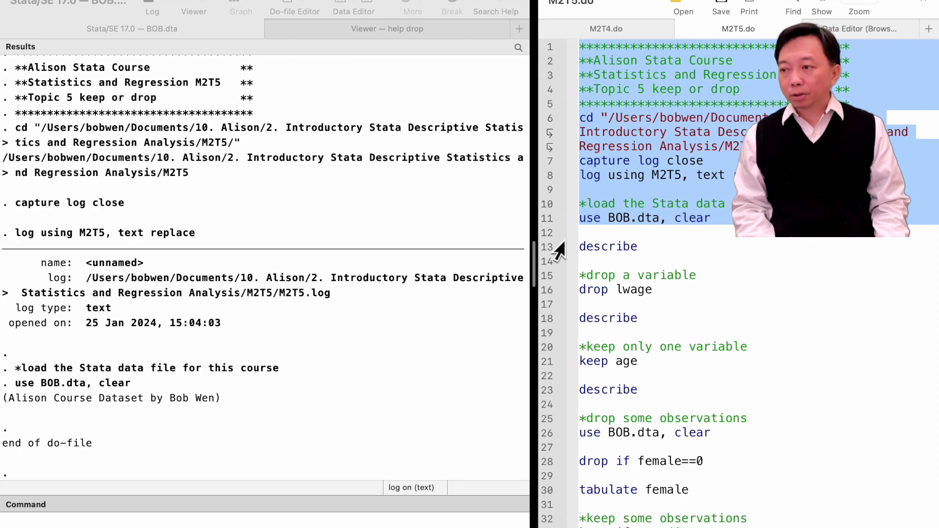
# Step: Select the describe line in M2T5.do after running the header block that loads BOB.dta
pyautogui.click(558, 249)
# Step: Run describe on the freshly loaded BOB.dta dataset
pyautogui.press('super+shift+d')
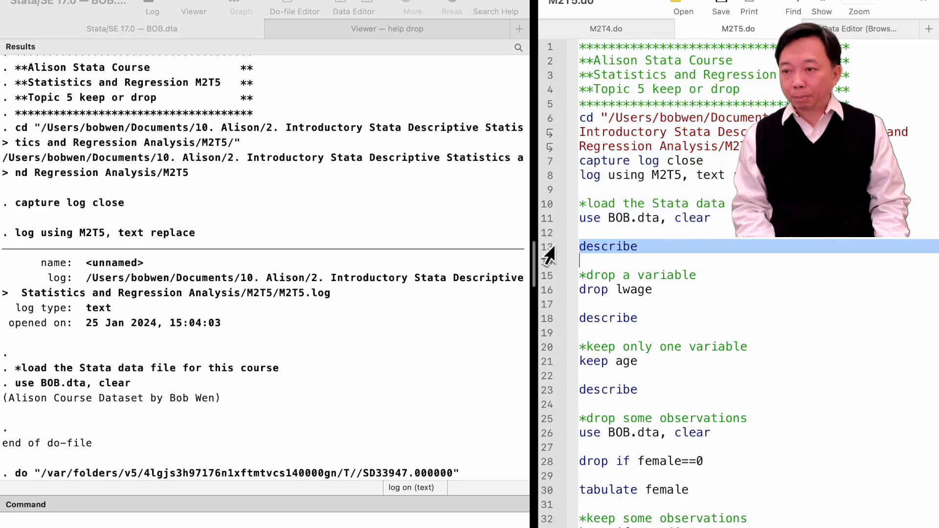
pyautogui.scroll(5, 358, 169)
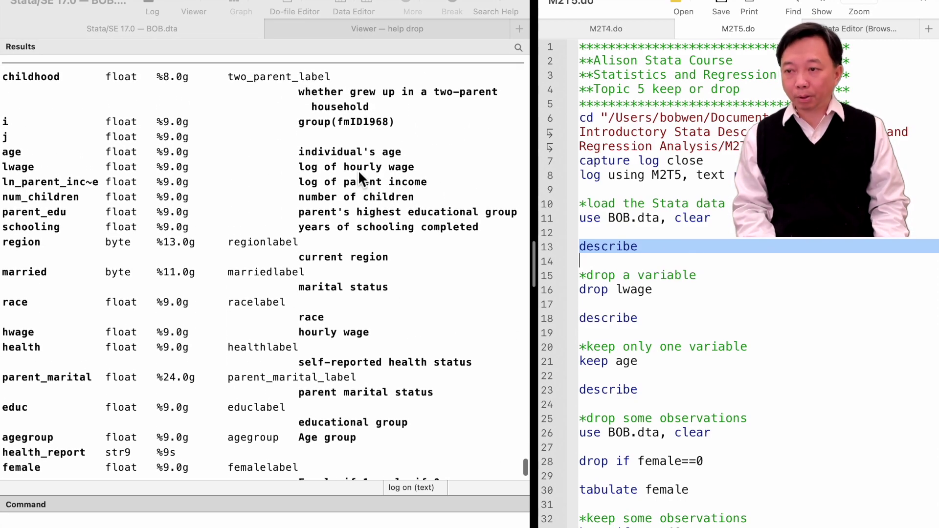
pyautogui.scroll(1, 358, 169)
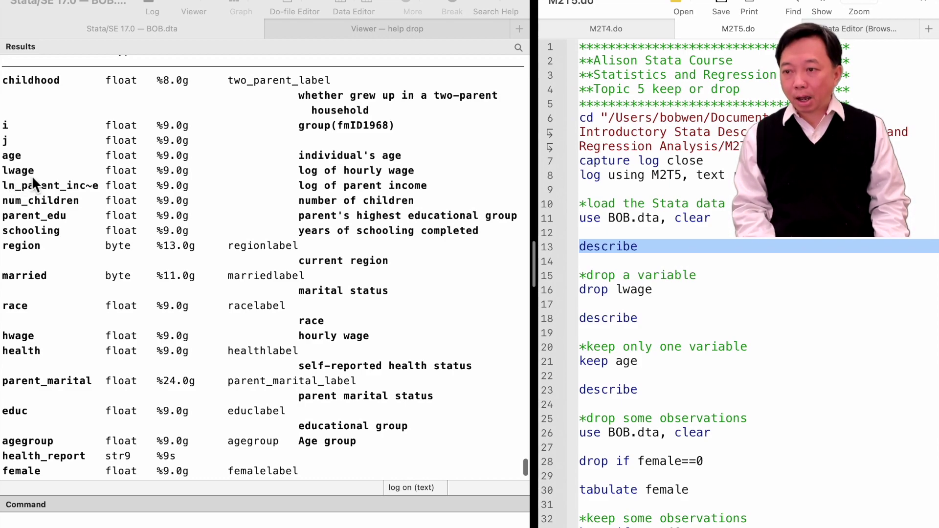
# Step: Drop the lwage variable by executing 'drop lwage'
pyautogui.click(548, 282)
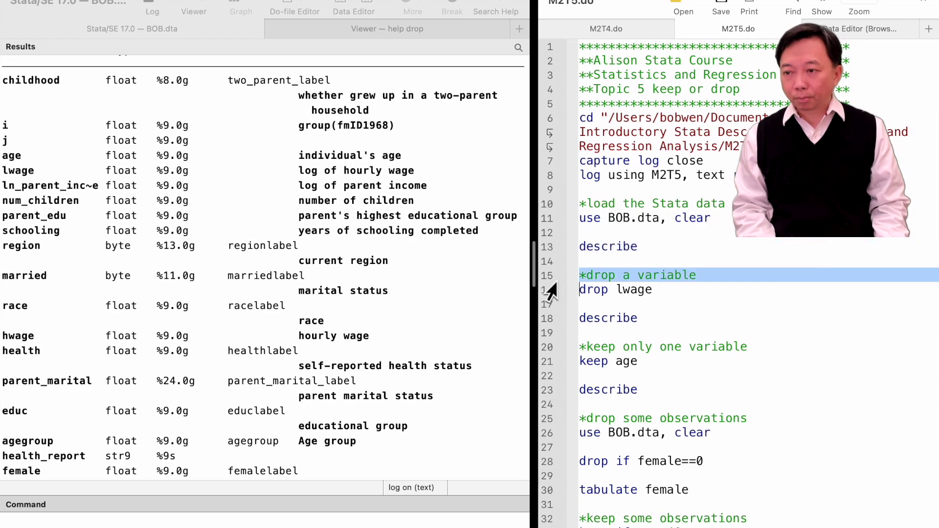
pyautogui.click(546, 305)
pyautogui.click(544, 296)
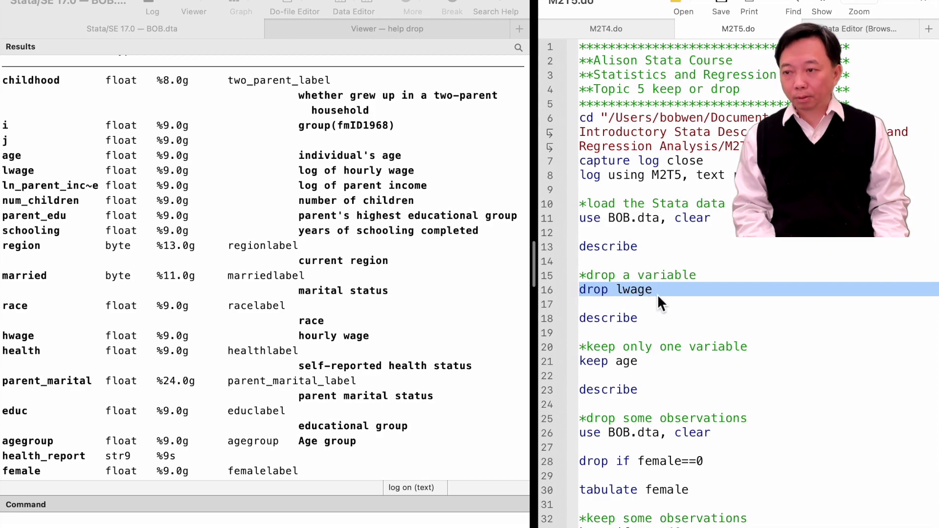
pyautogui.press('super+shift+d')
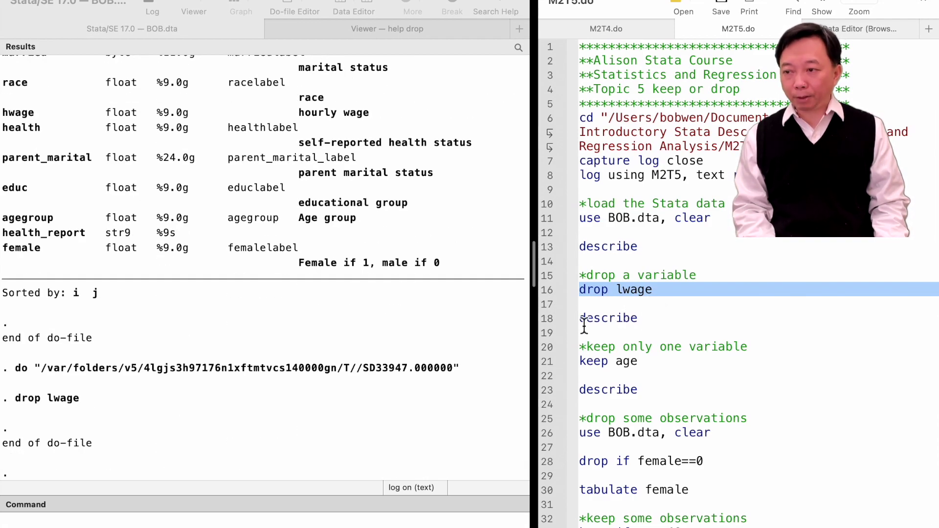
# Step: Run describe again to confirm 18 variables remain without lwage
pyautogui.click(546, 320)
pyautogui.press('super+shift+d')
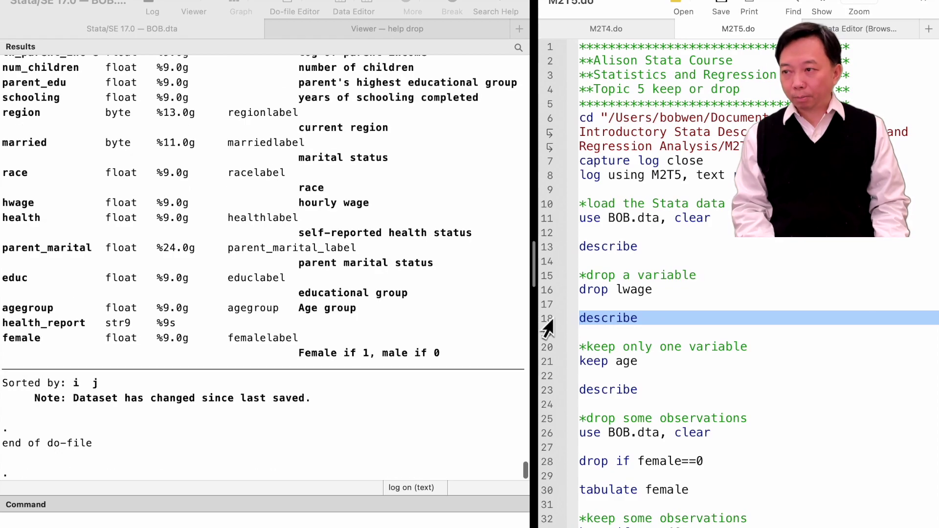
pyautogui.scroll(6, 271, 242)
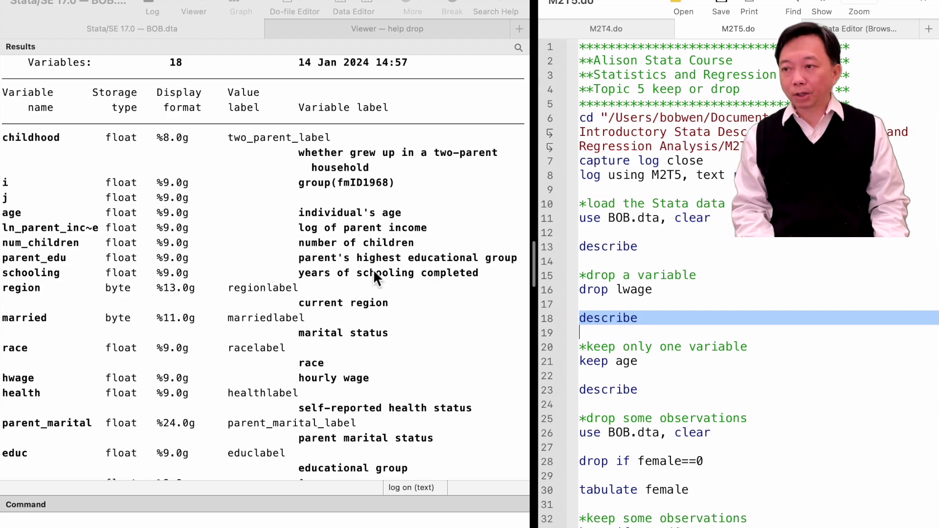
pyautogui.click(547, 349)
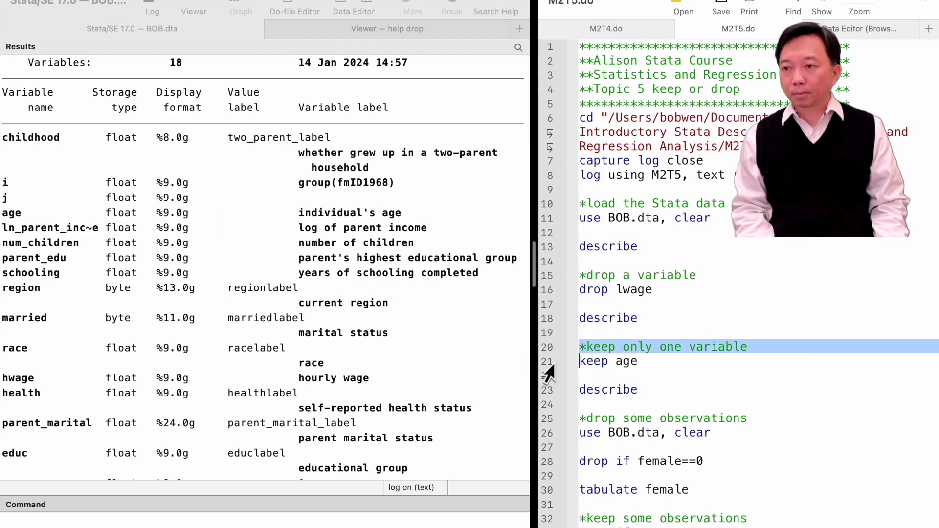
# Step: Execute 'keep age' and describe, showing 1 variable across 4,183 observations
pyautogui.click(548, 364)
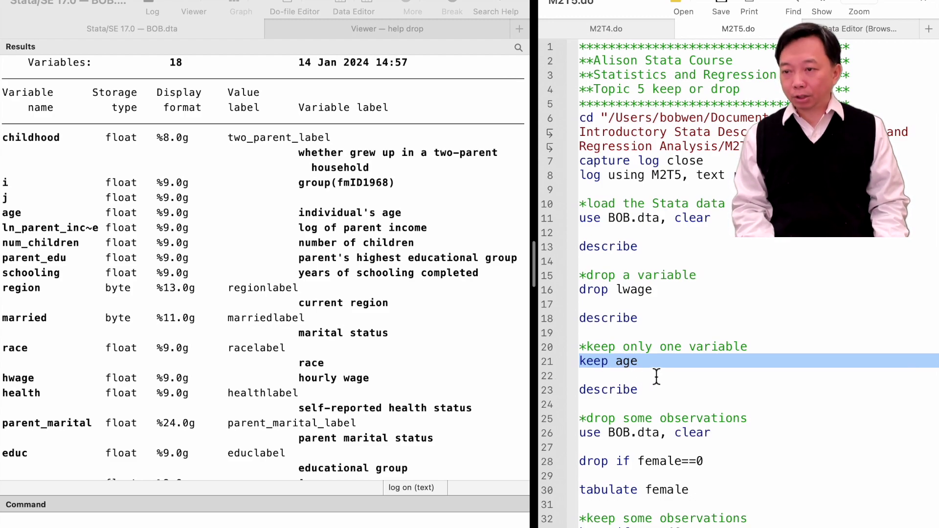
pyautogui.press('super+shift+d')
pyautogui.click(547, 396)
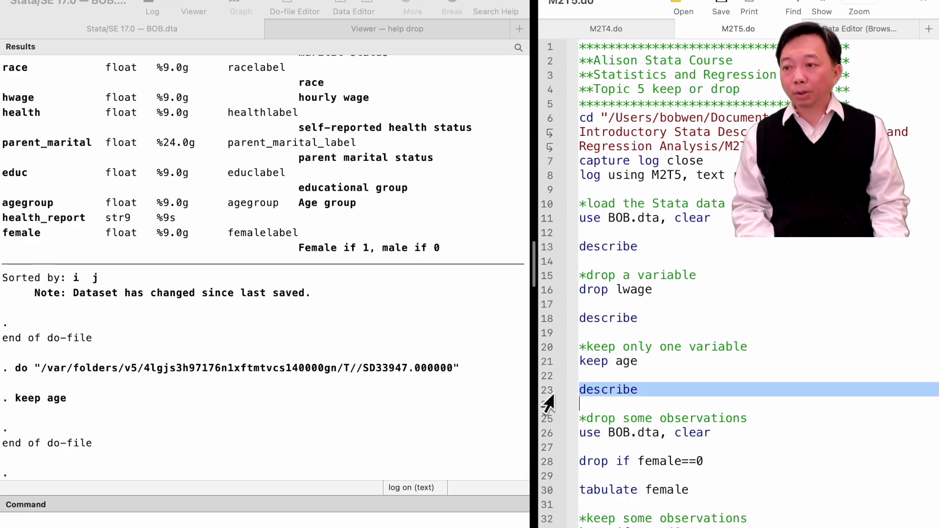
pyautogui.press('super+shift+d')
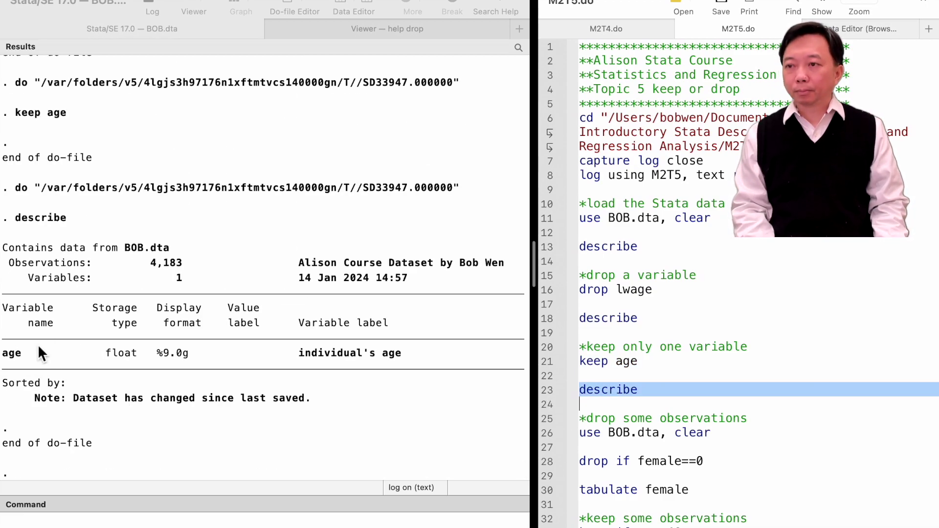
pyautogui.click(547, 419)
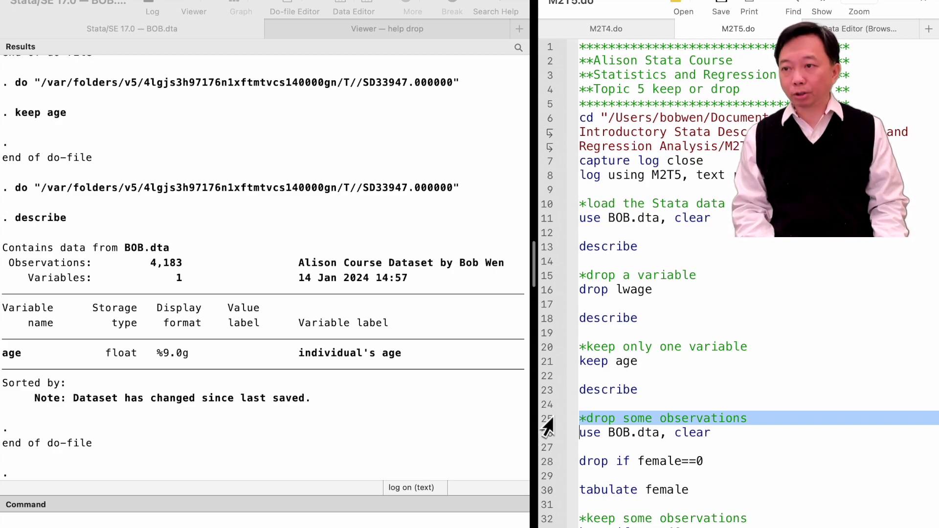
pyautogui.click(547, 434)
# Step: Reload BOB.dta with clear and run 'drop if female==0', removing 1,884 observations
pyautogui.press('super+shift+d')
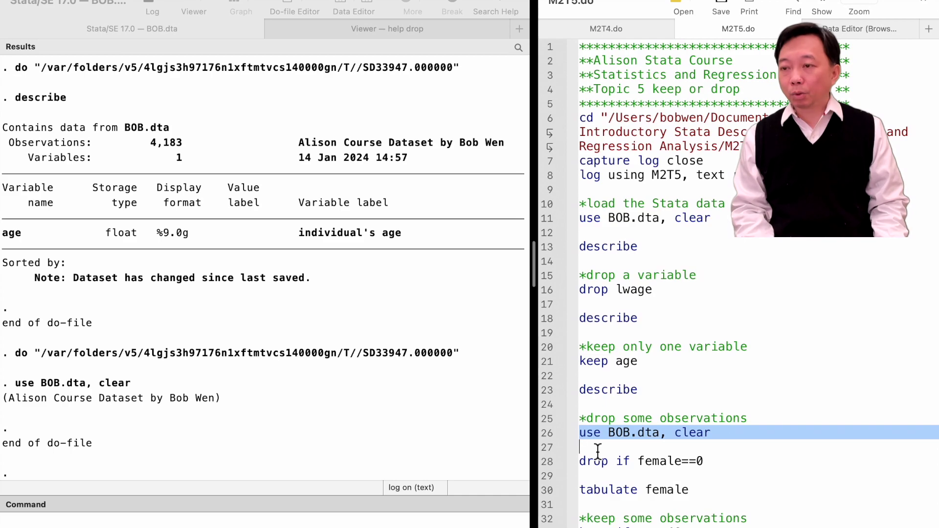
pyautogui.click(541, 463)
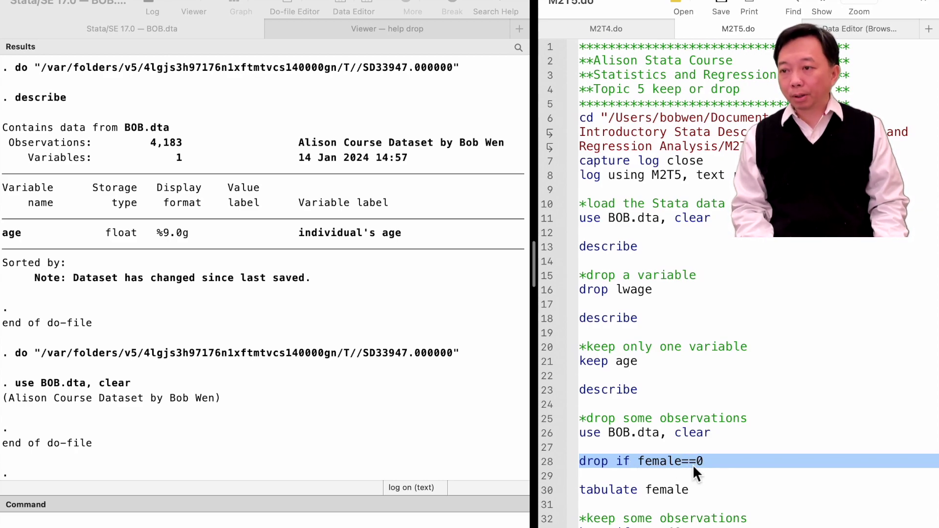
pyautogui.press('super+shift+d')
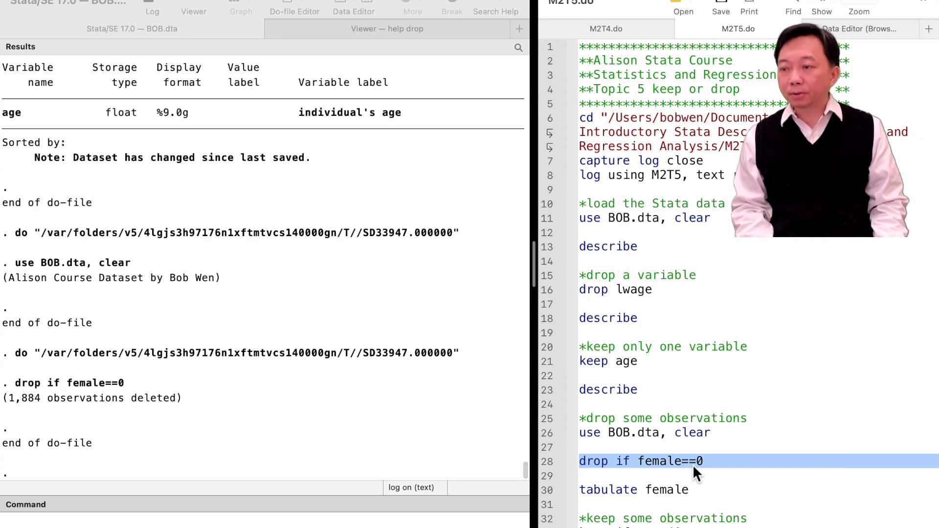
# Step: Run 'tabulate female' to confirm 2,299 females remain at 100%
pyautogui.click(545, 493)
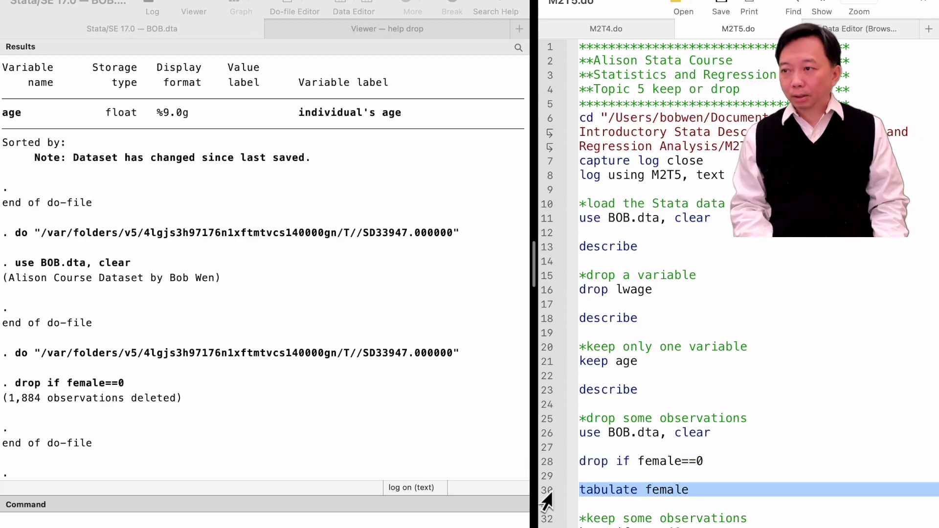
pyautogui.press('super+shift+d')
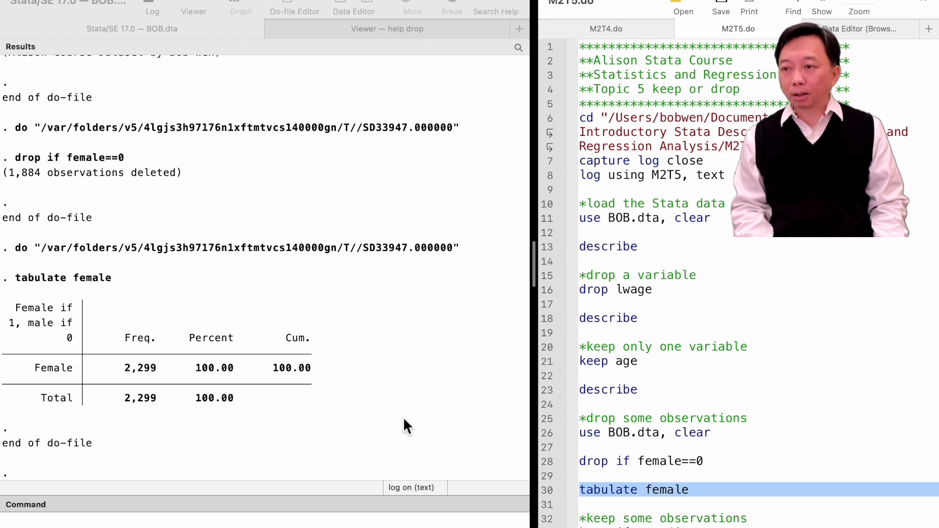
pyautogui.scroll(-3, 618, 452)
pyautogui.click(566, 475)
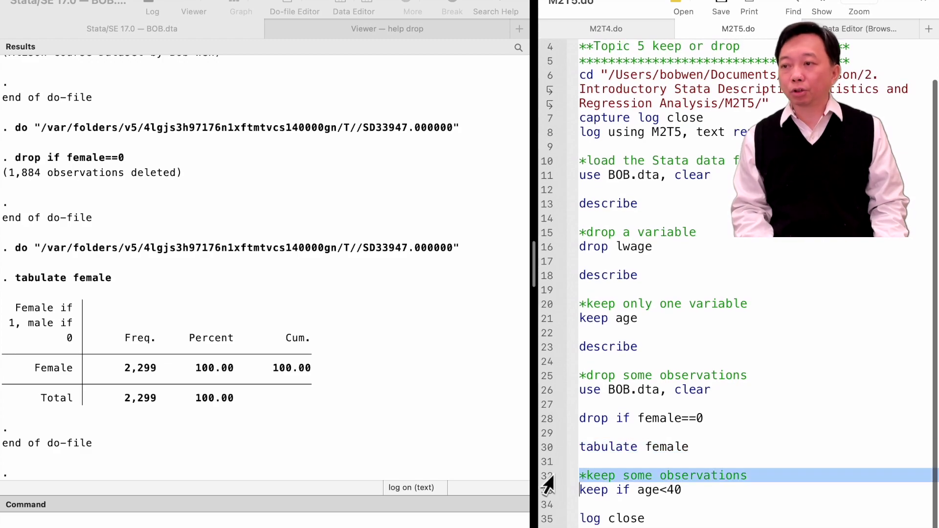
# Step: Run 'keep if age<40' then describe, leaving 1,482 observations of 19 variables
pyautogui.click(549, 491)
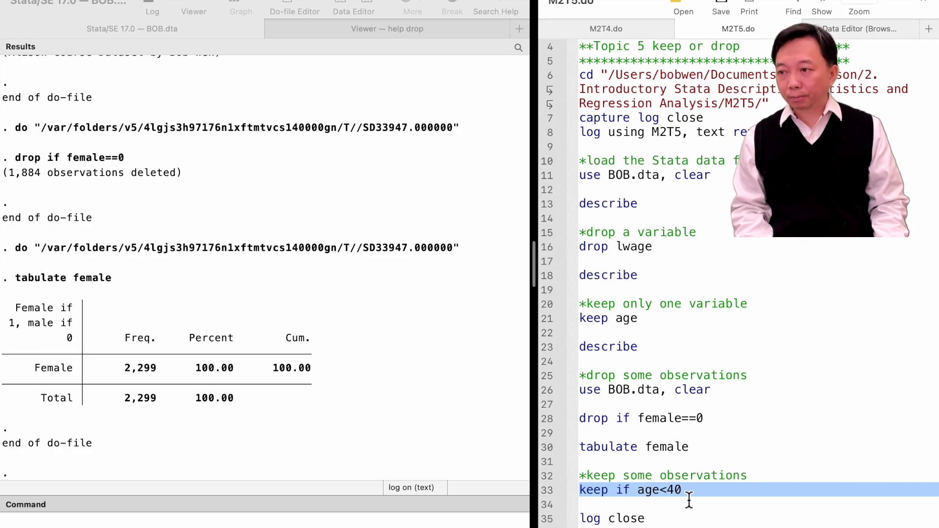
pyautogui.press('super+shift+d')
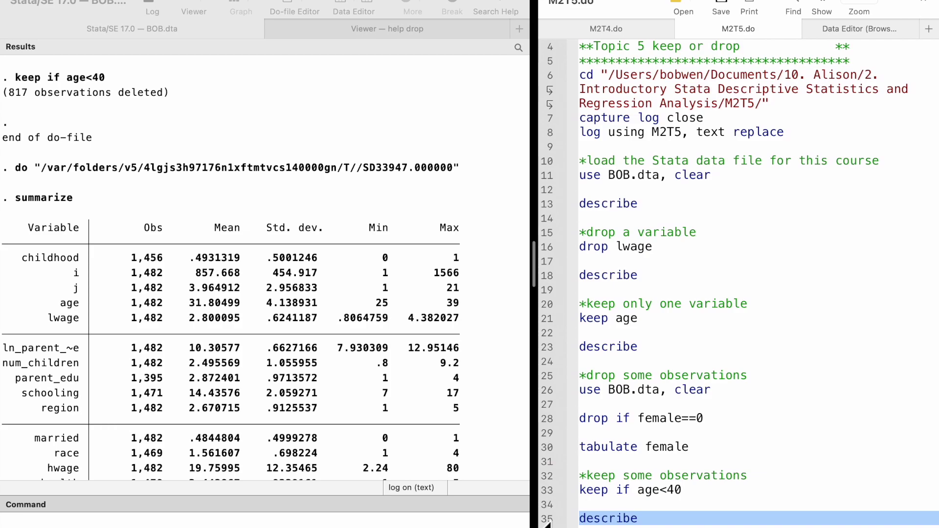
pyautogui.press('super+shift+d')
pyautogui.scroll(10, 313, 430)
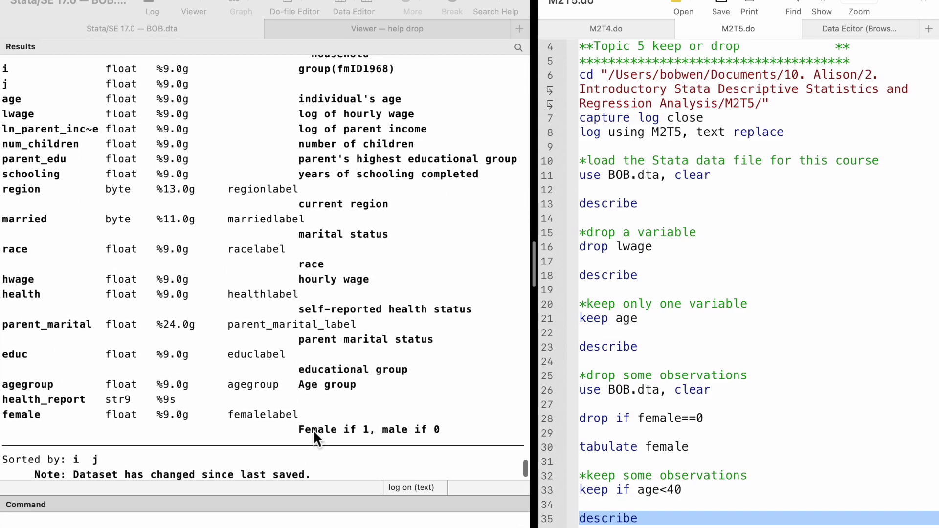
pyautogui.scroll(1, 313, 429)
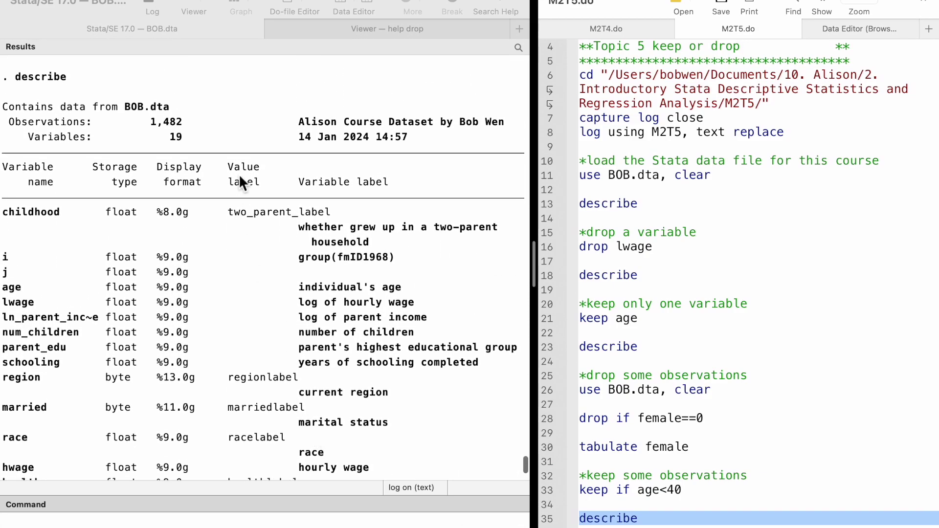